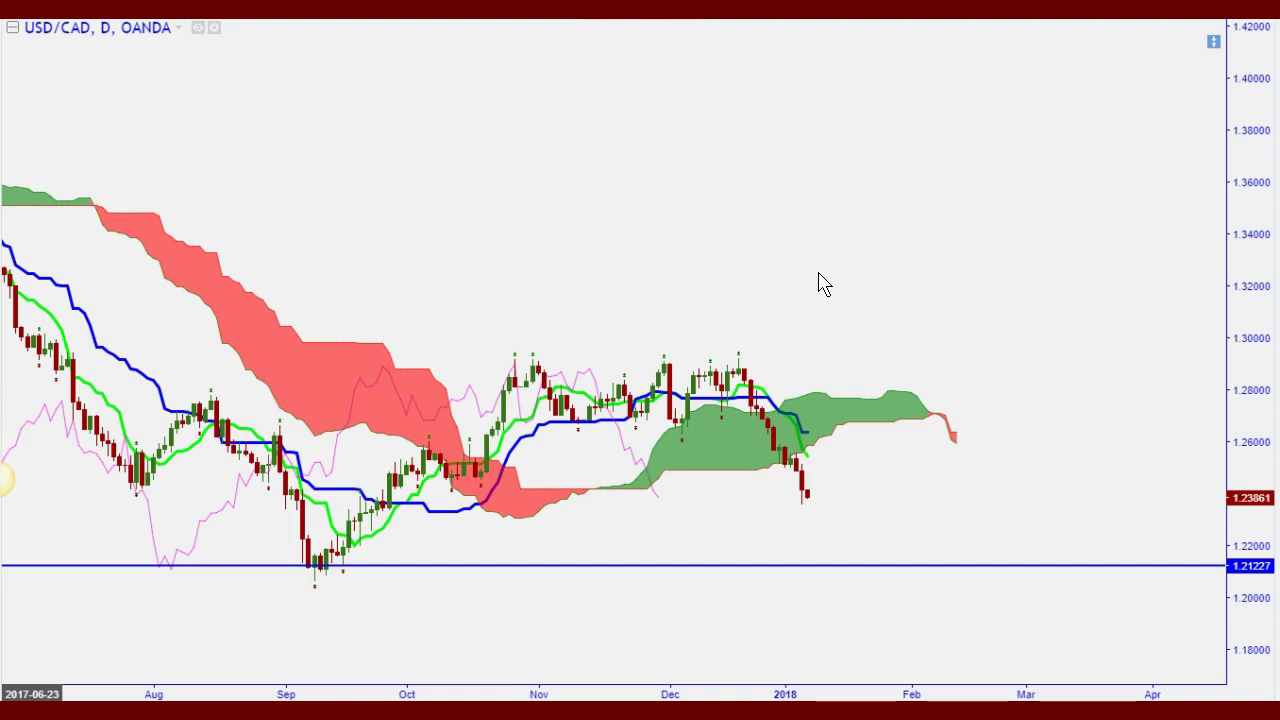
Step: Adjust the zoom on the current chart, then select and deselect the support line at 1.21227
scroll(820, 286, up, 1)
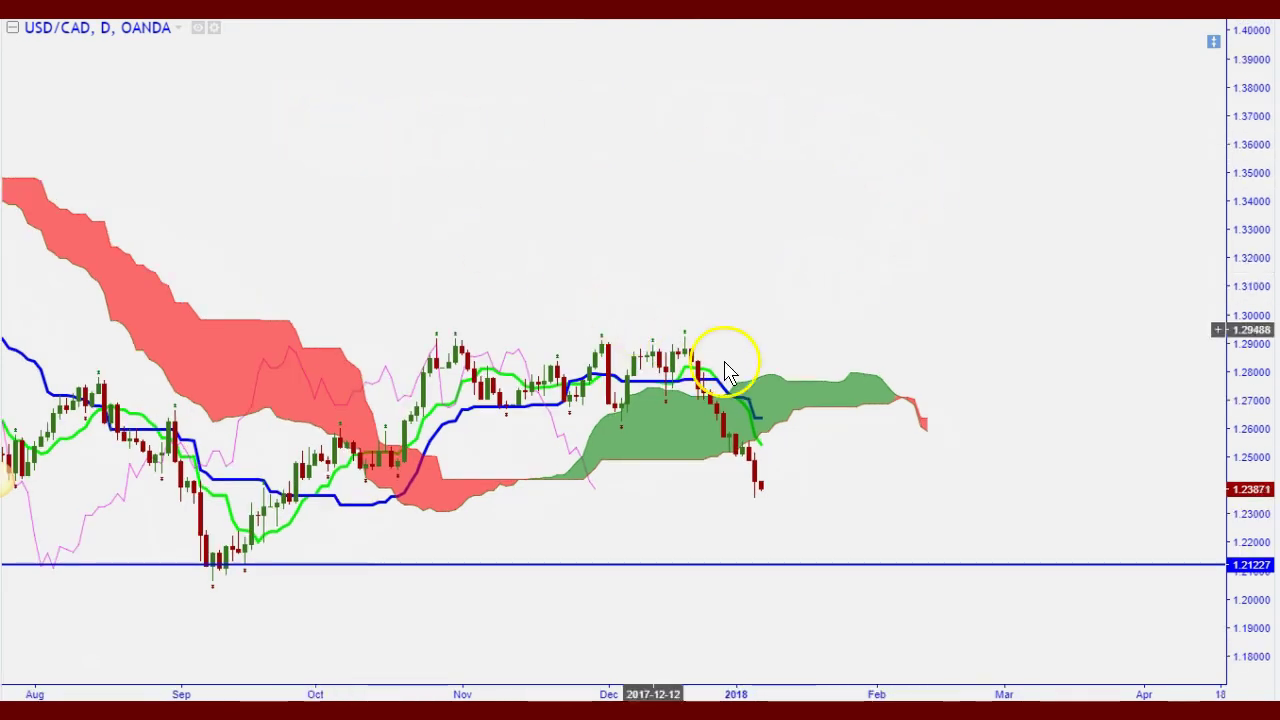
scroll(727, 345, up, 1)
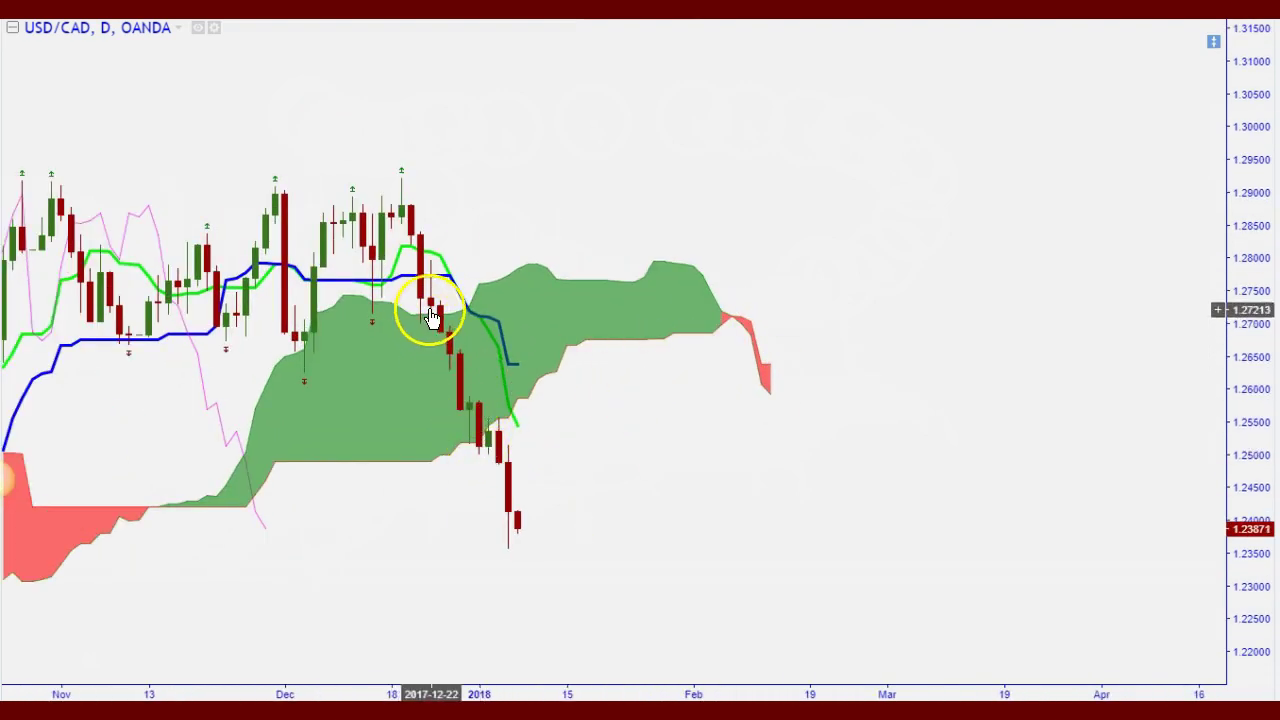
scroll(515, 490, down, 1)
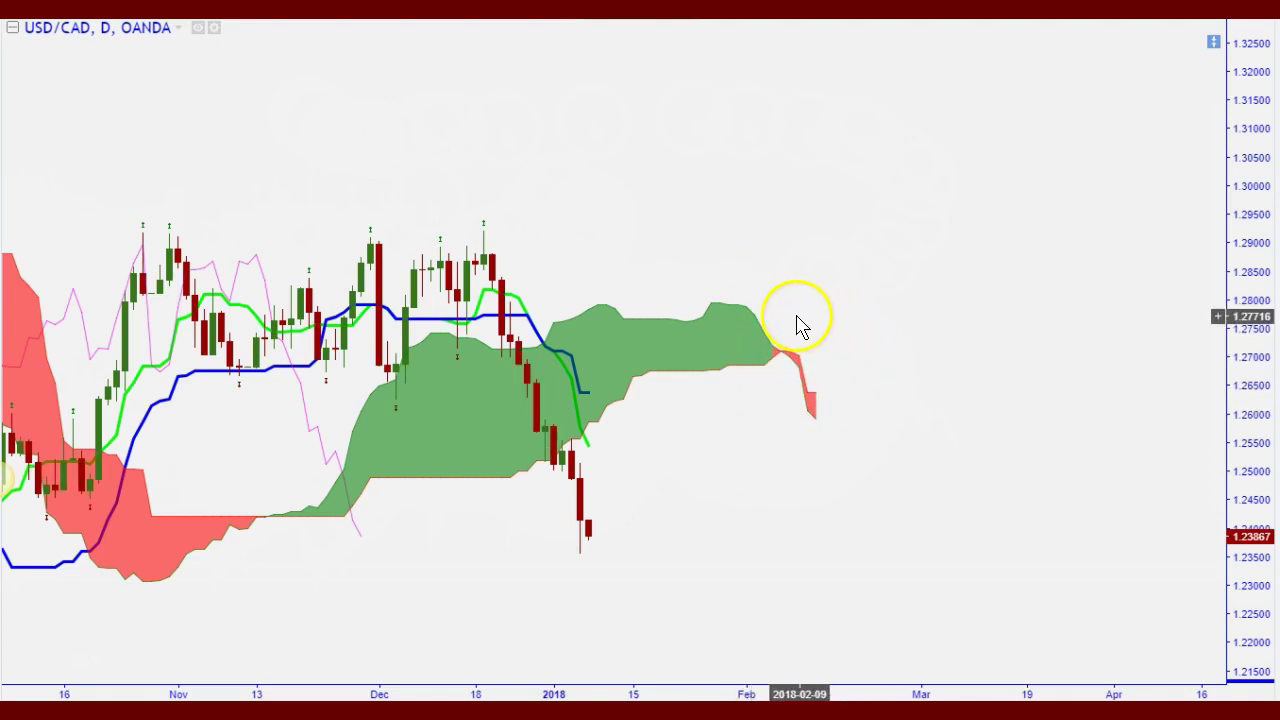
scroll(822, 320, down, 1)
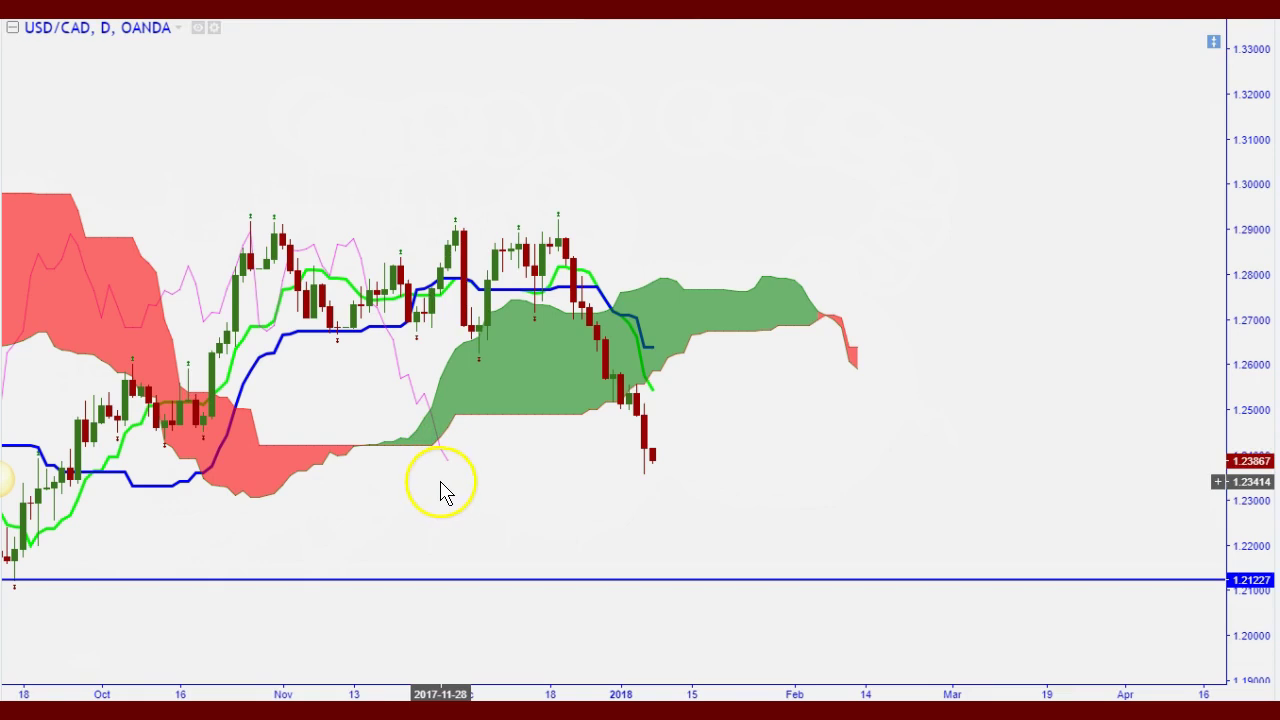
scroll(412, 450, down, 1)
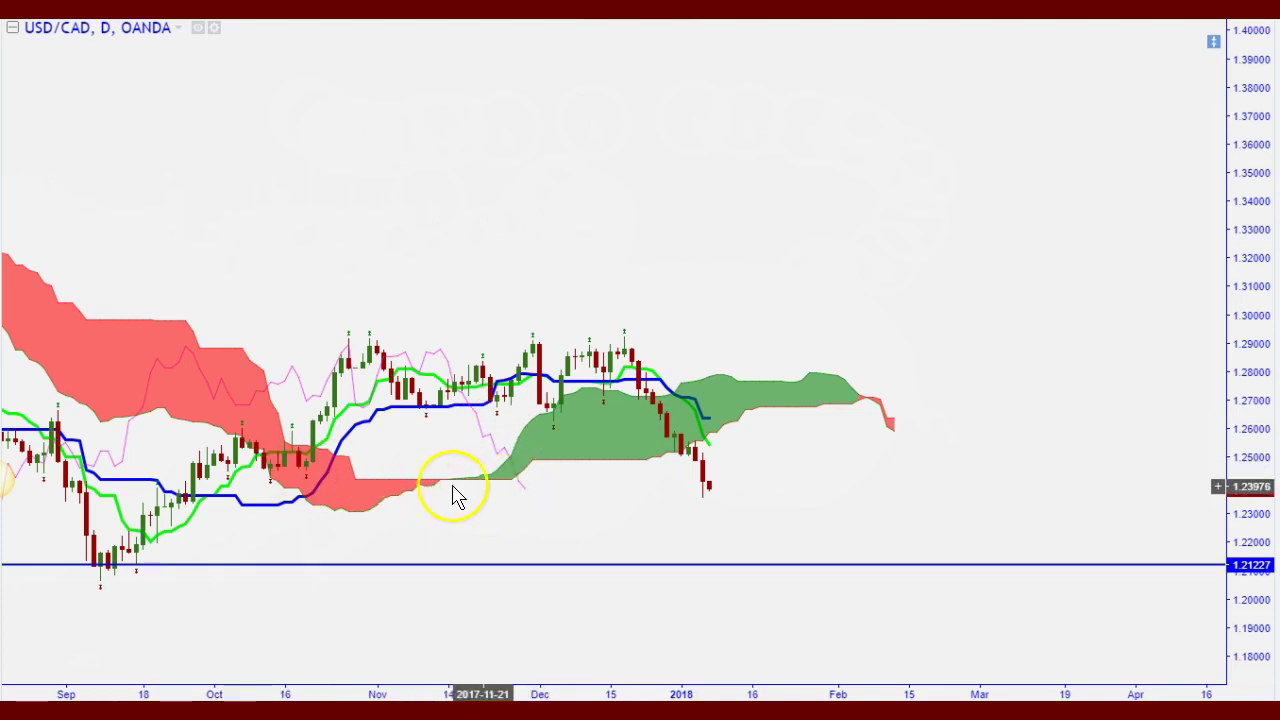
click(120, 565)
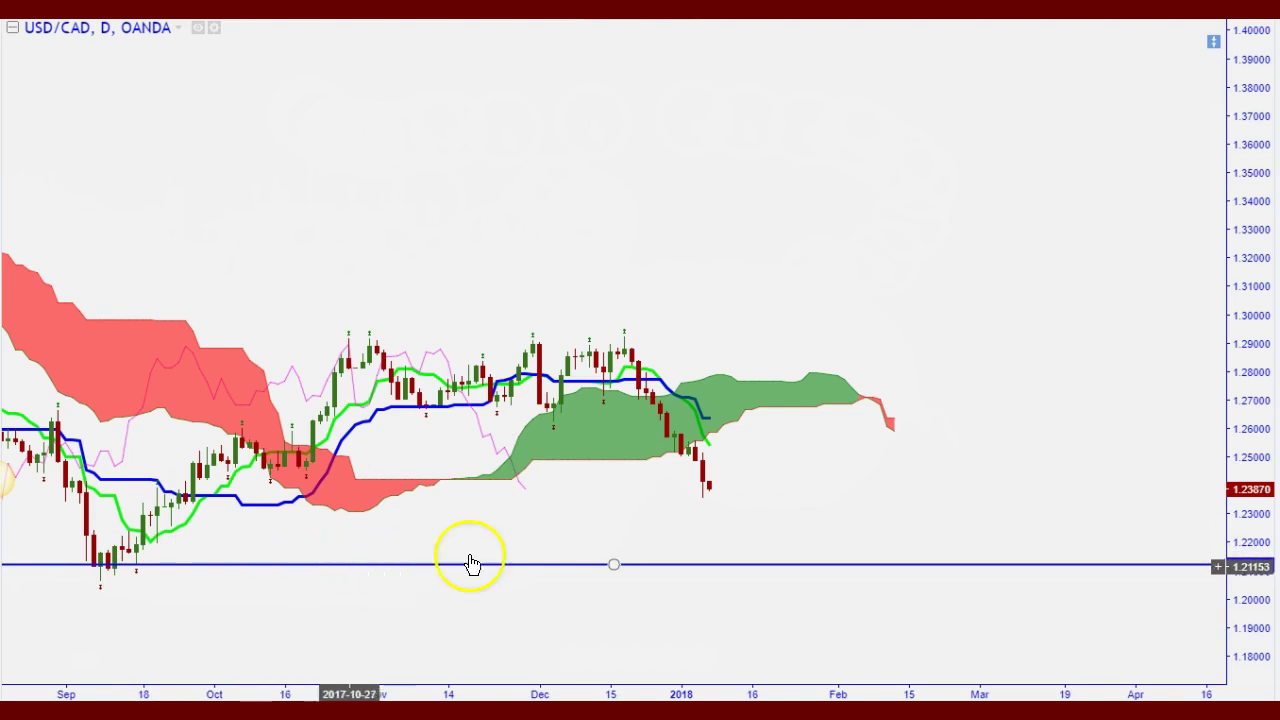
click(527, 560)
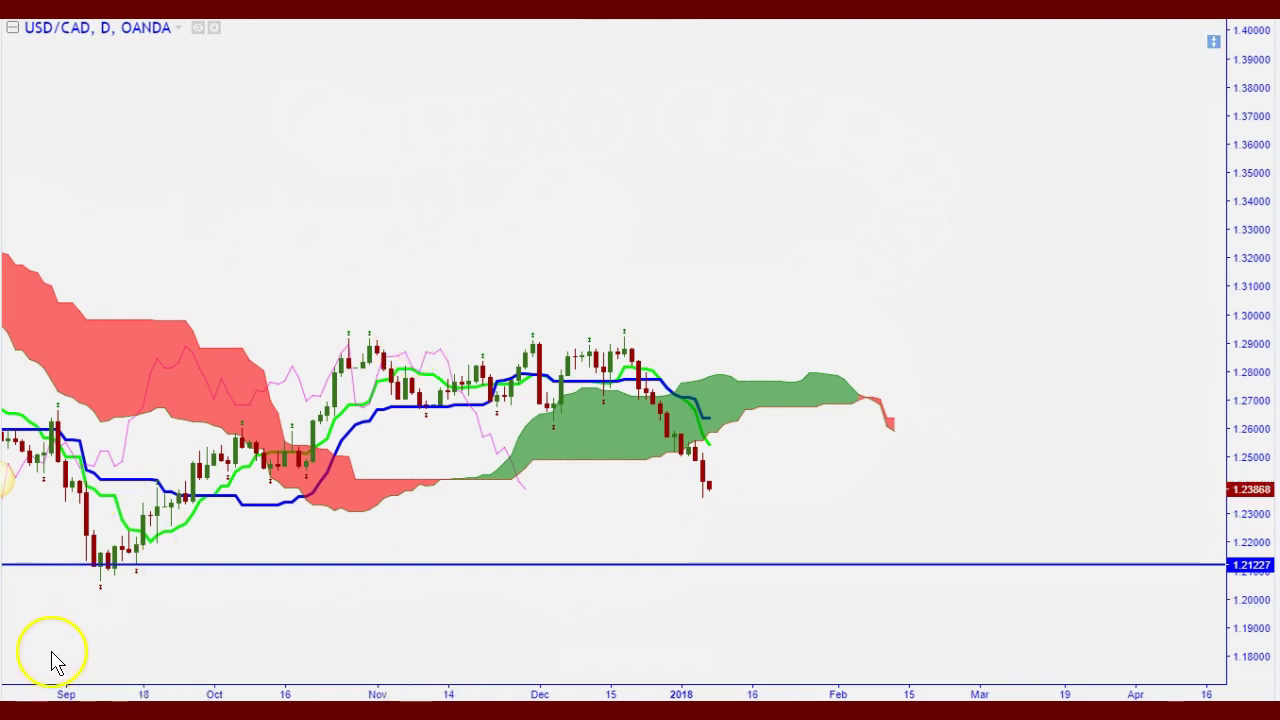
Step: Load EUR/AUD from the watchlist and pan back to show earlier price history
key(Down)
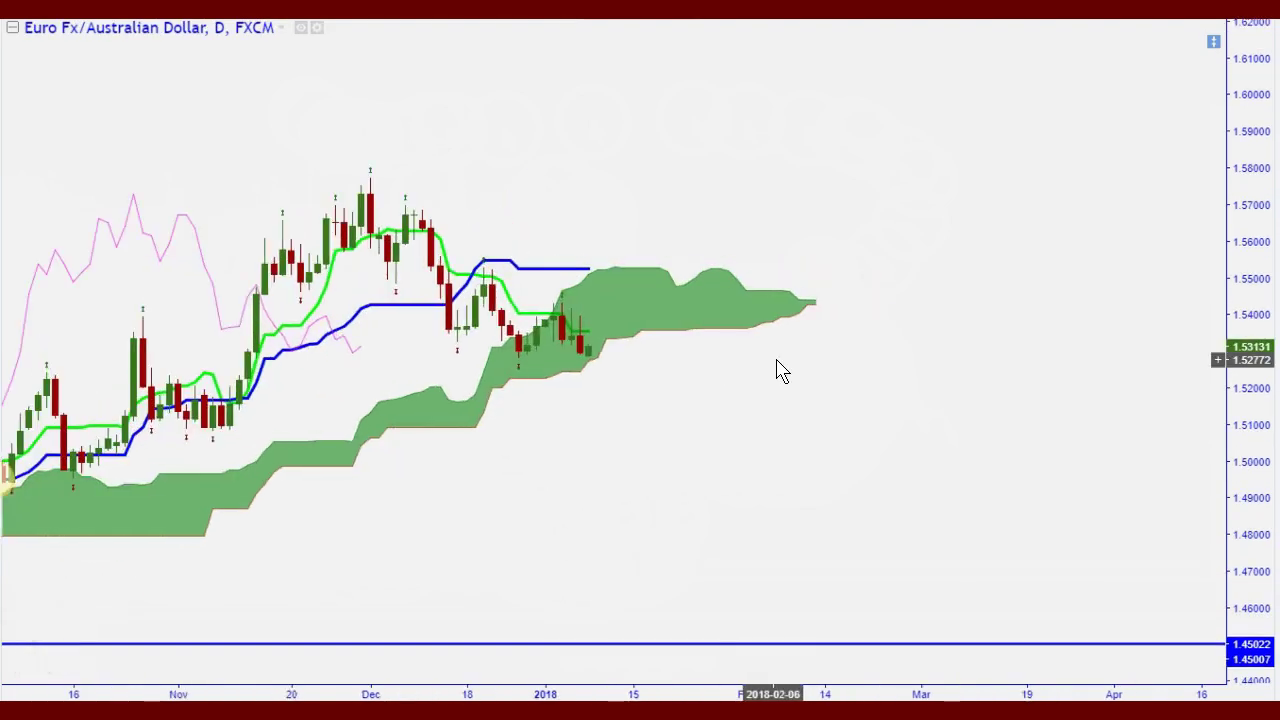
drag(782, 370, 777, 200)
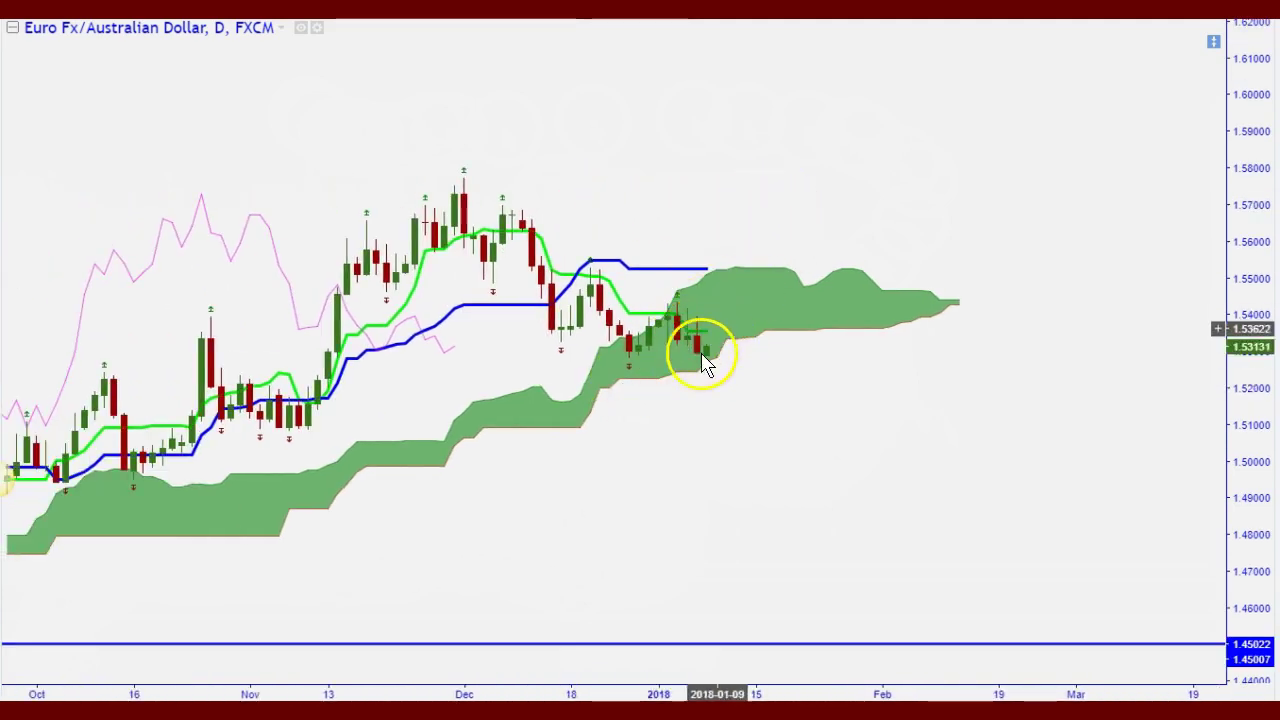
scroll(714, 360, up, 1)
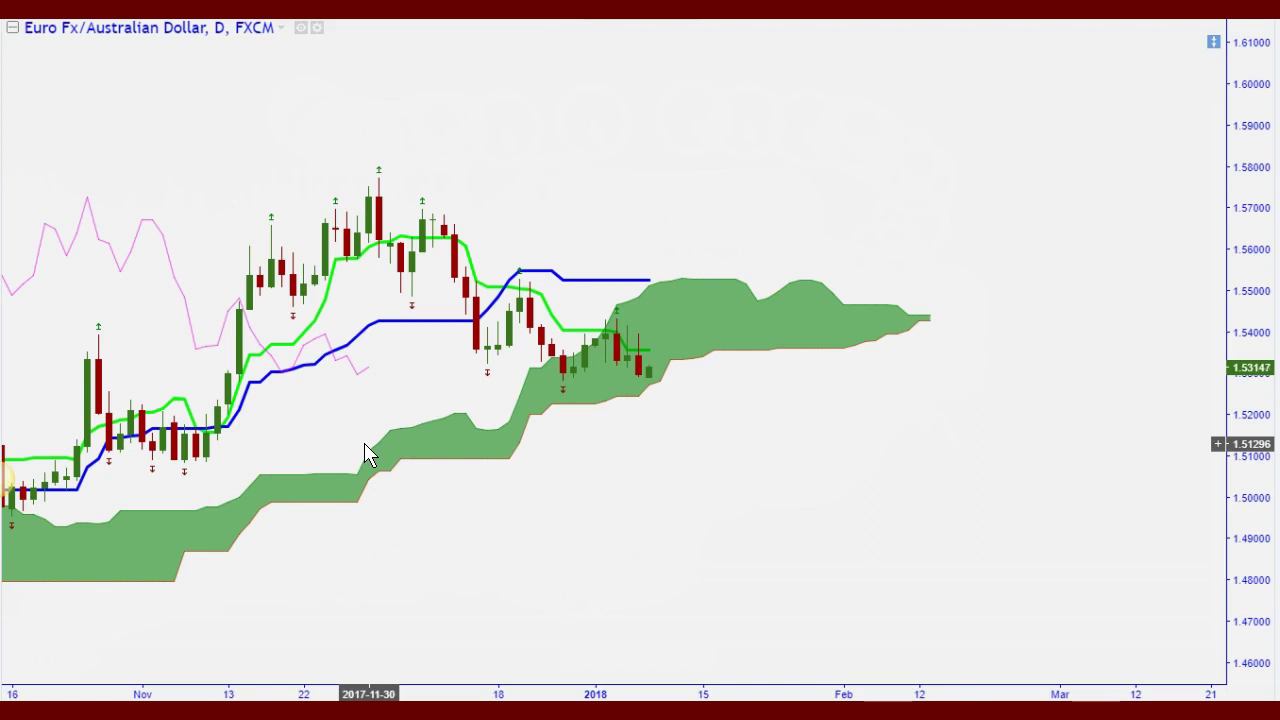
Step: Zoom out, lower the support line to 1.44752 at the July low, and copy it to 1.47231
scroll(545, 340, down, 1)
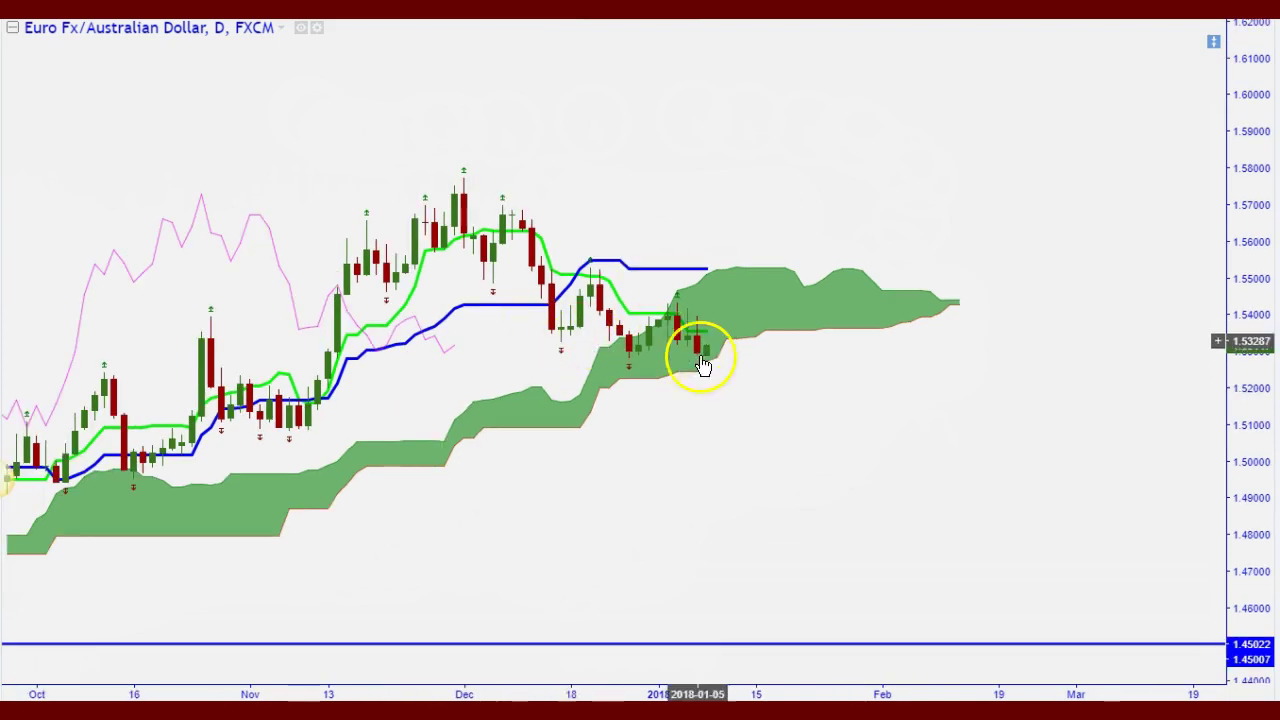
scroll(745, 378, down, 1)
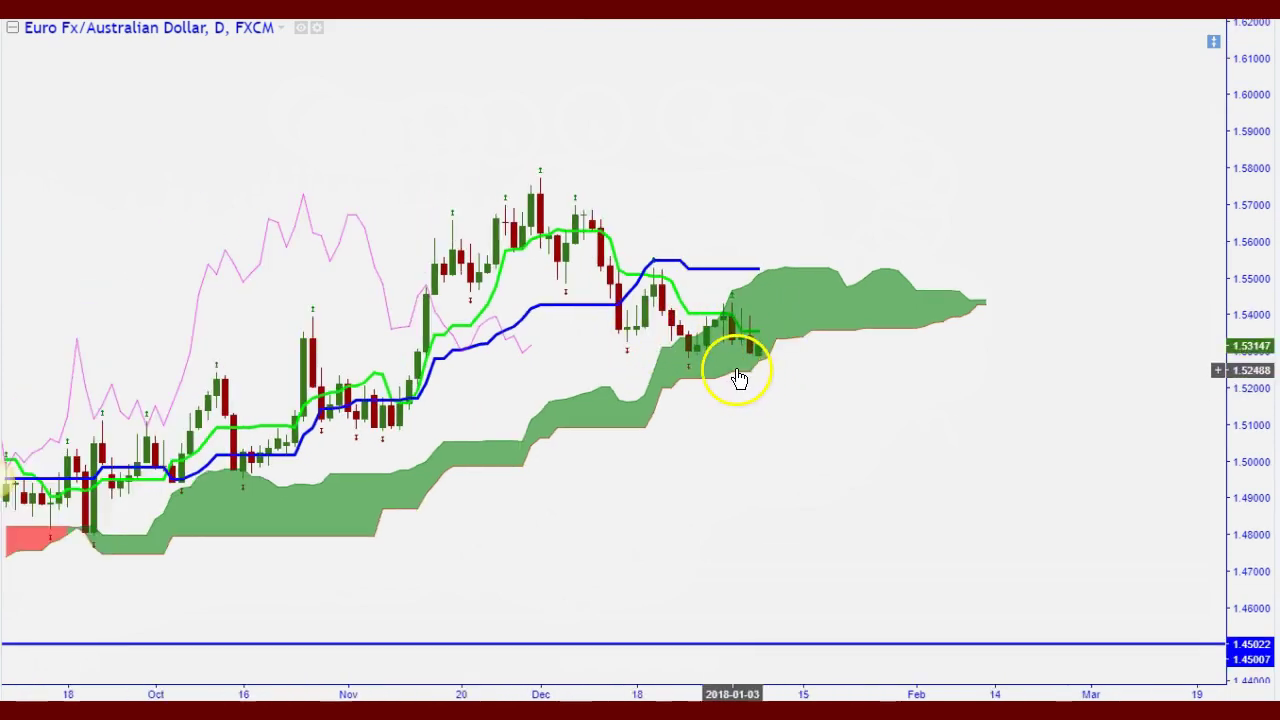
scroll(734, 378, down, 1)
scroll(740, 365, down, 2)
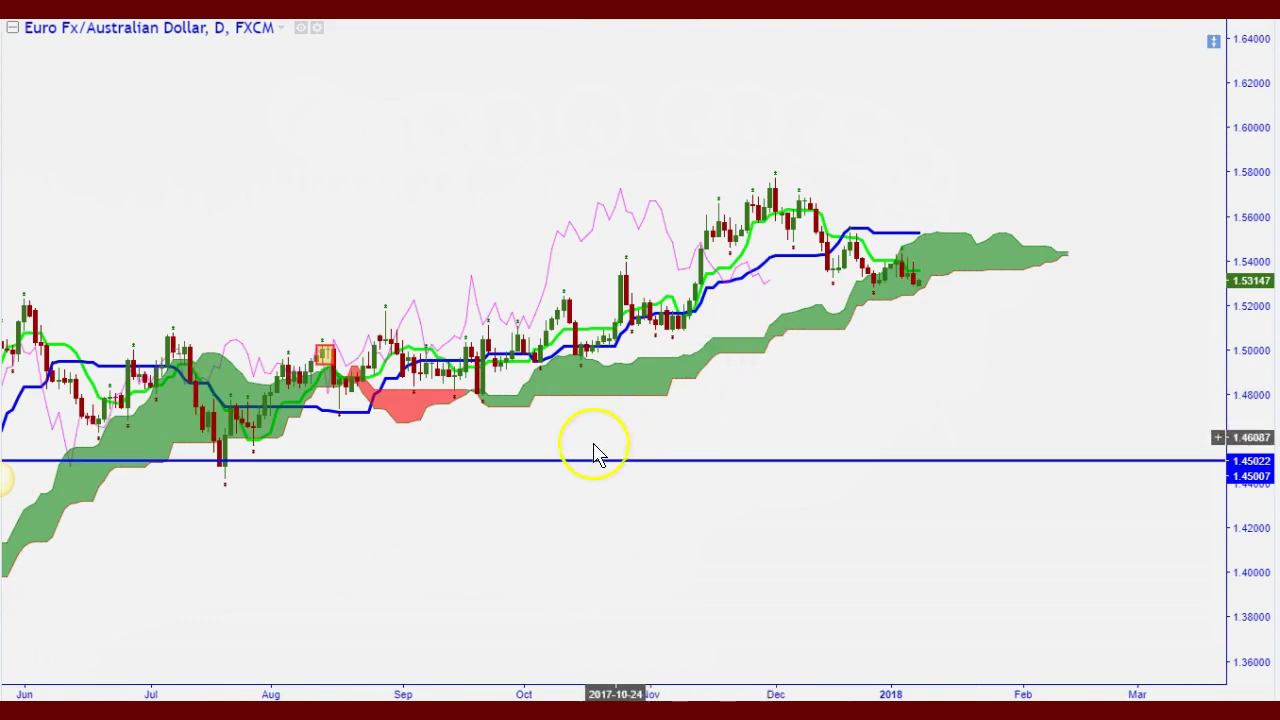
drag(496, 463, 507, 470)
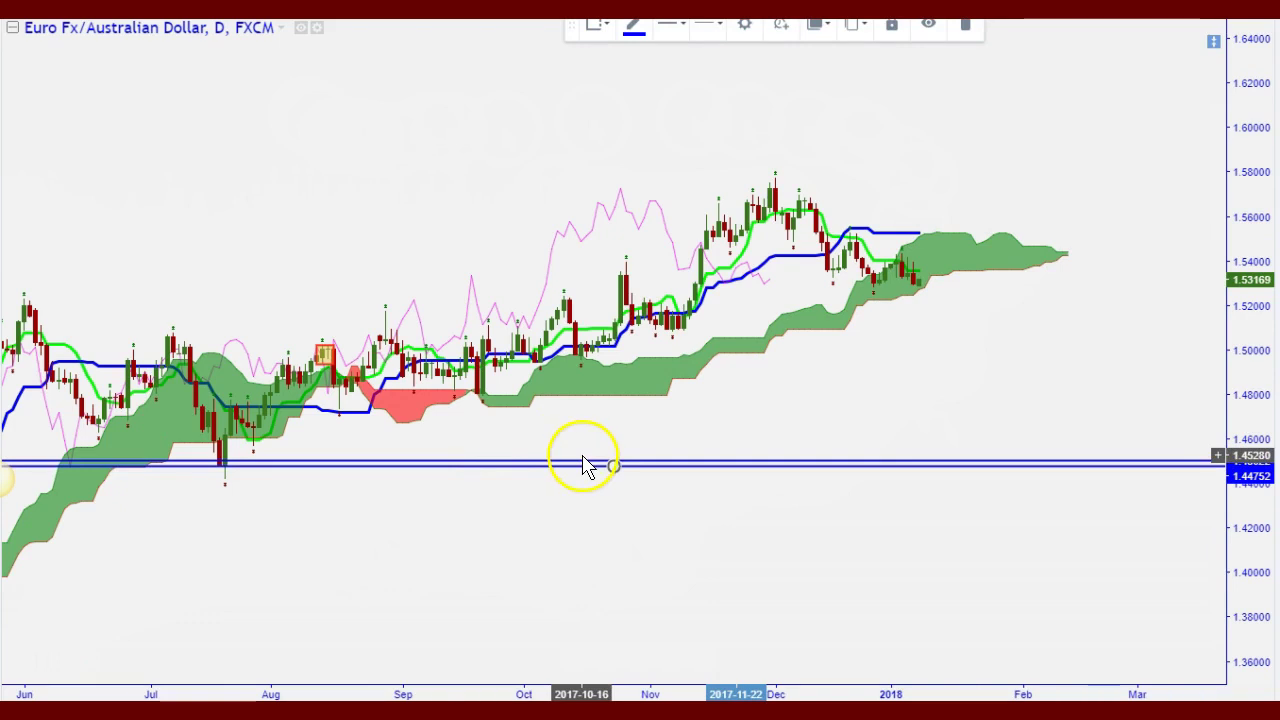
drag(585, 465, 466, 411)
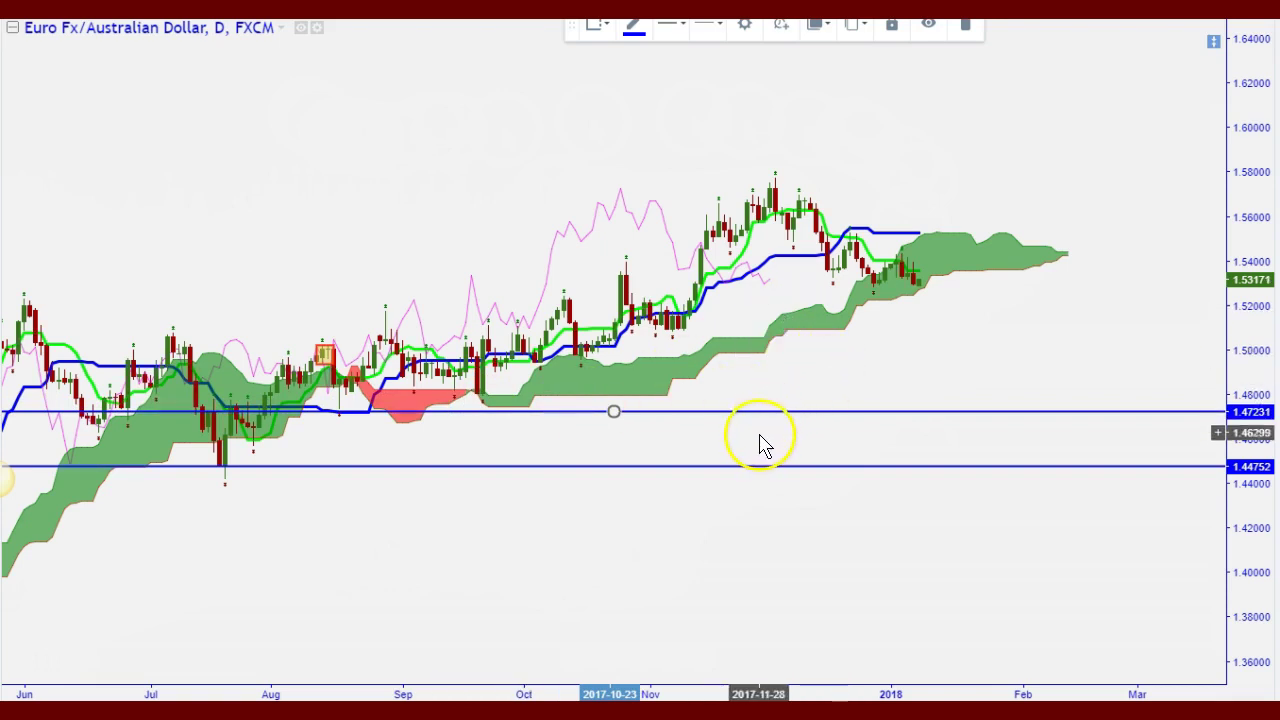
Step: Zoom and pan onto the latest EUR/AUD candles, with price near 1.53171 inside the cloud
scroll(746, 389, up, 3)
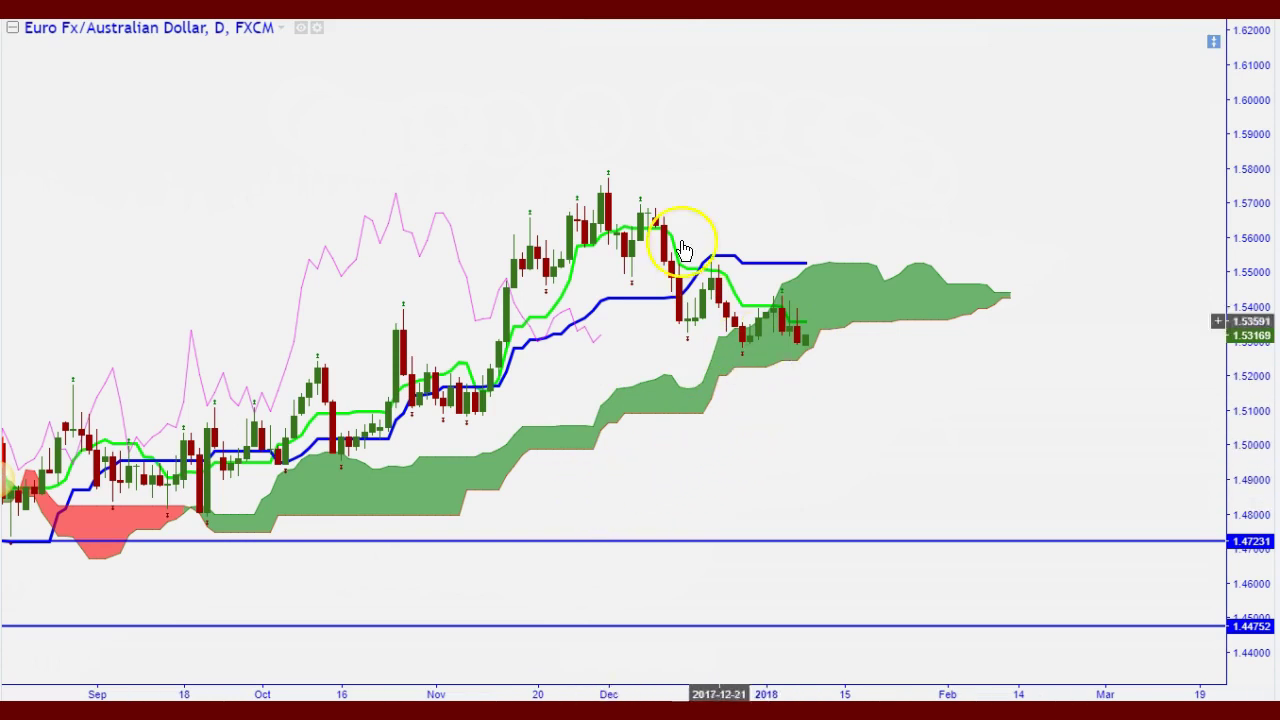
scroll(810, 408, up, 1)
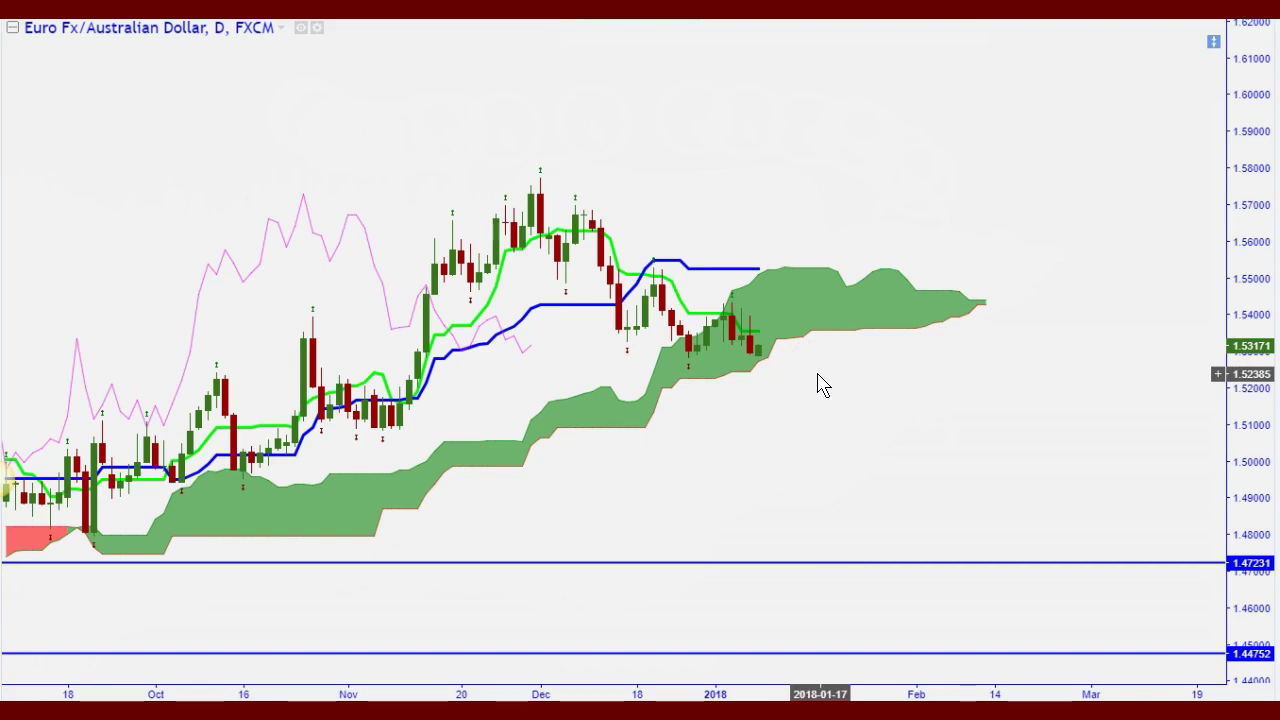
drag(818, 385, 743, 292)
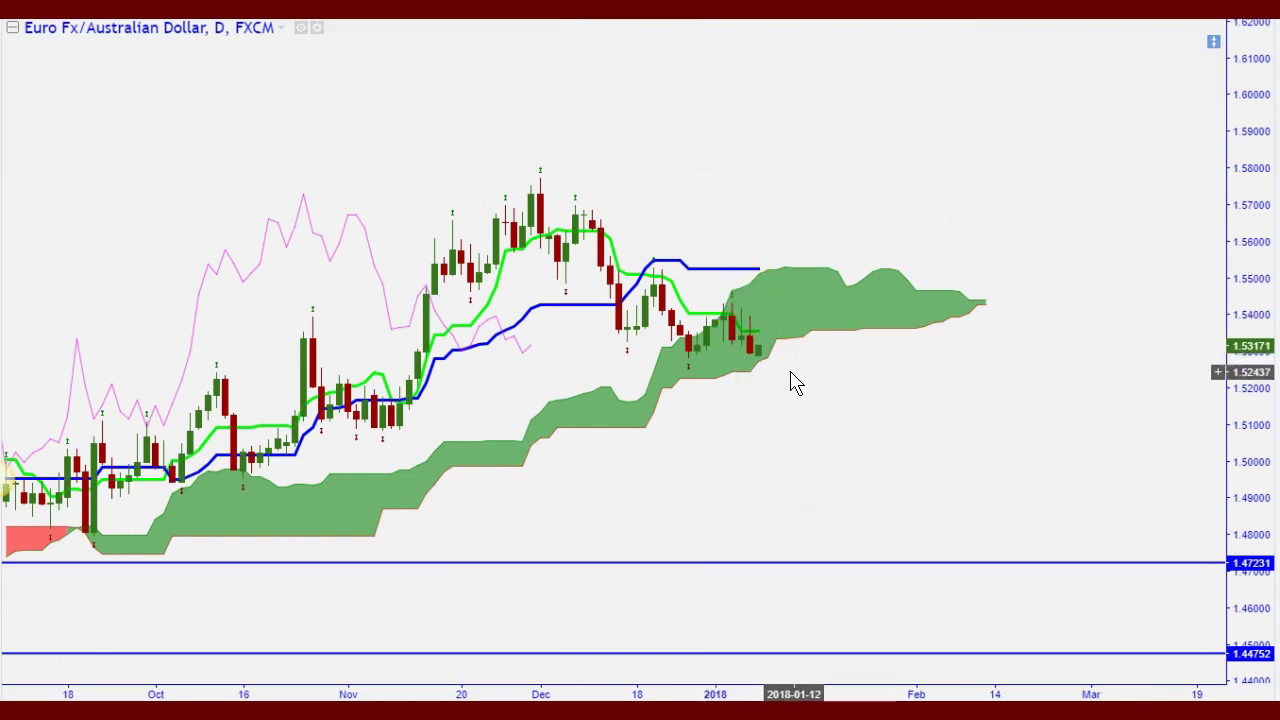
scroll(790, 383, up, 2)
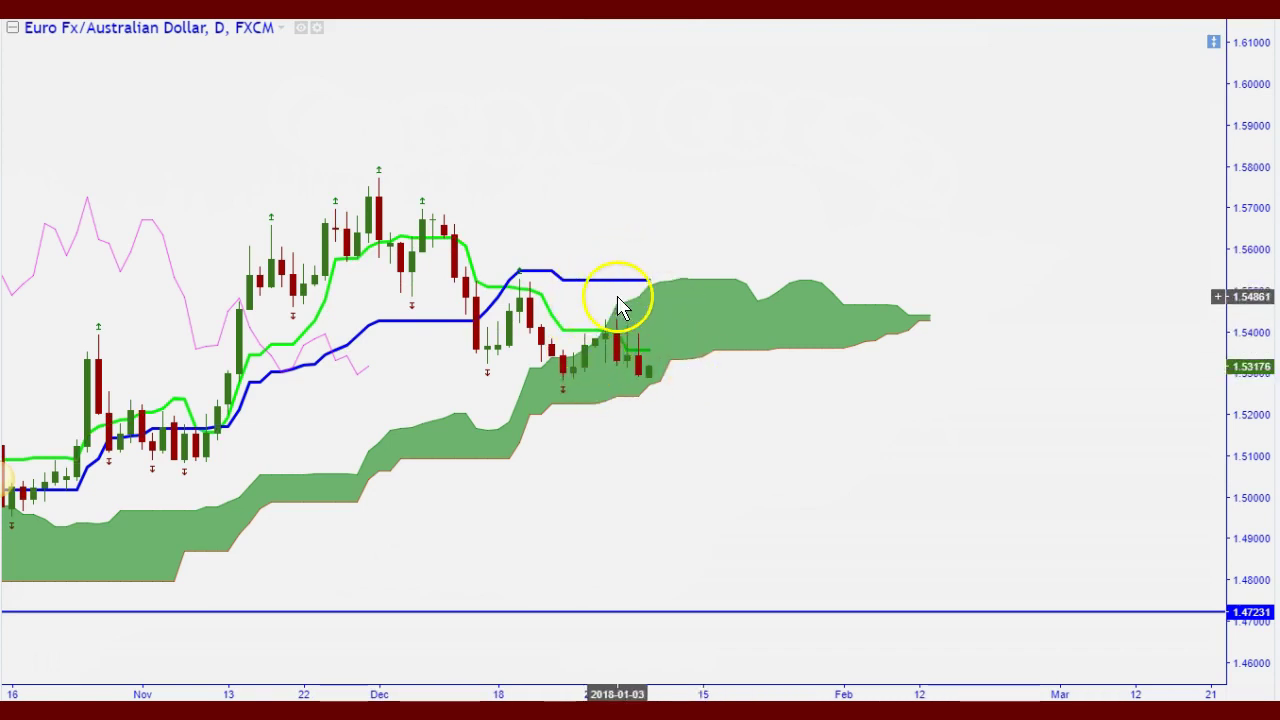
Step: Pan and zoom EUR/AUD back to October, showing both support lines 1.47231 and 1.44752
scroll(668, 382, down, 2)
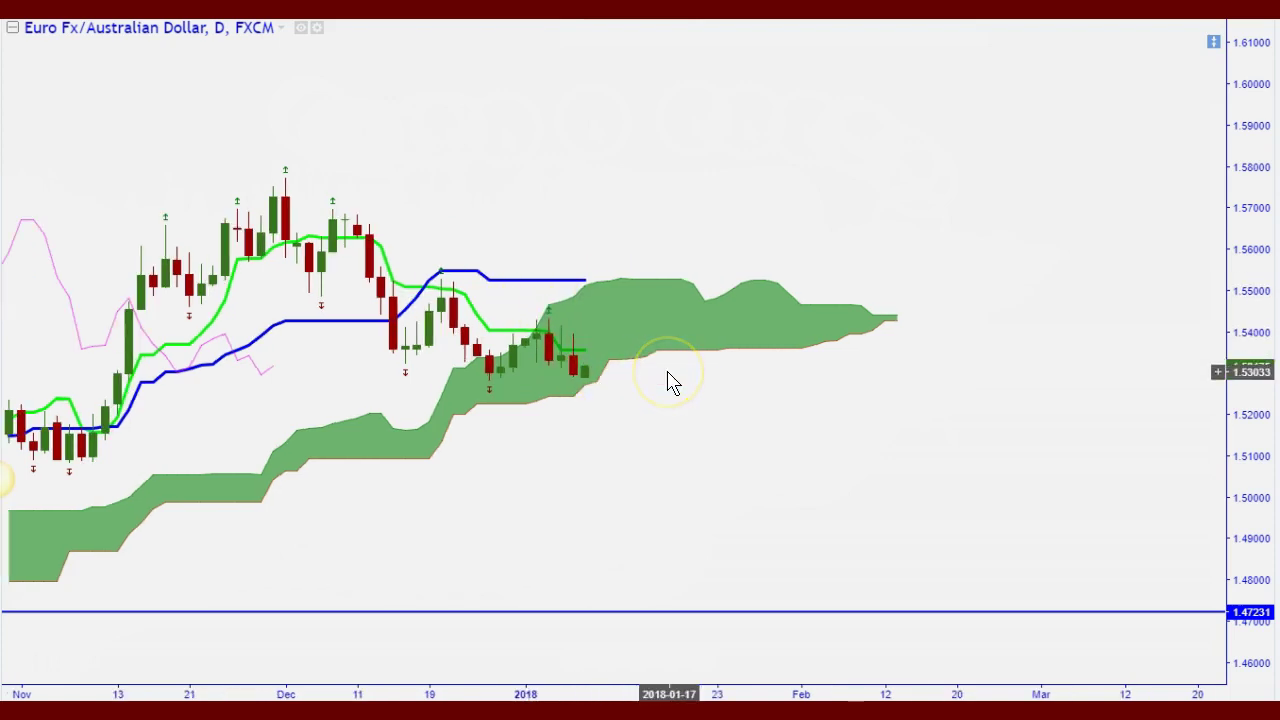
scroll(668, 382, down, 2)
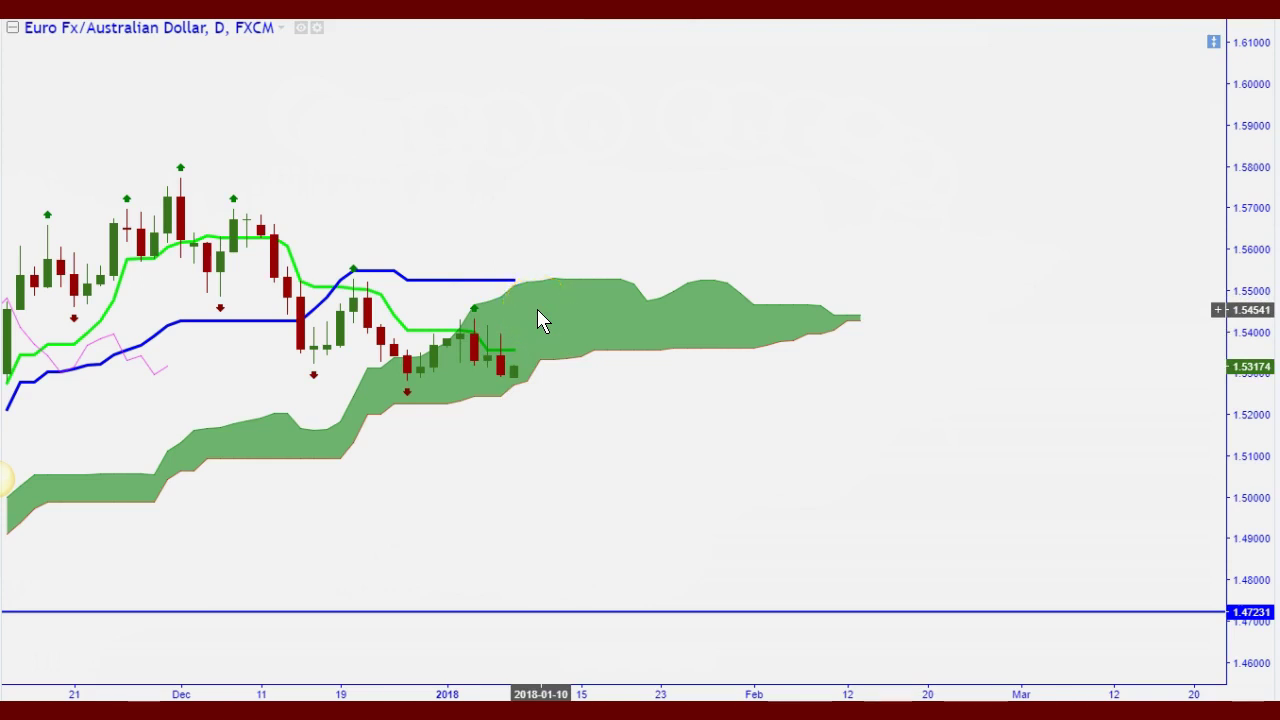
mouse_move(543, 360)
mouse_down()
mouse_move(518, 344)
mouse_move(538, 384)
mouse_up()
drag(563, 340, 607, 370)
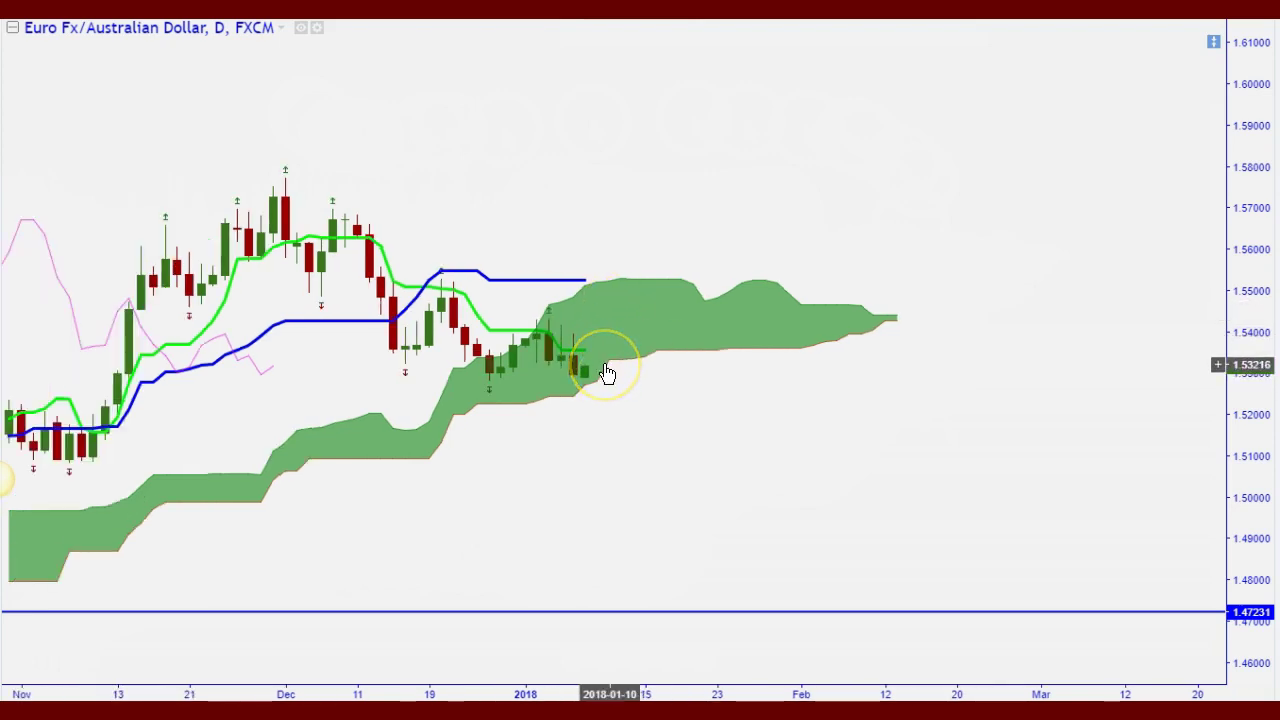
mouse_move(580, 363)
mouse_down()
mouse_move(514, 300)
mouse_move(549, 306)
mouse_move(557, 287)
mouse_move(530, 300)
mouse_move(585, 365)
mouse_up()
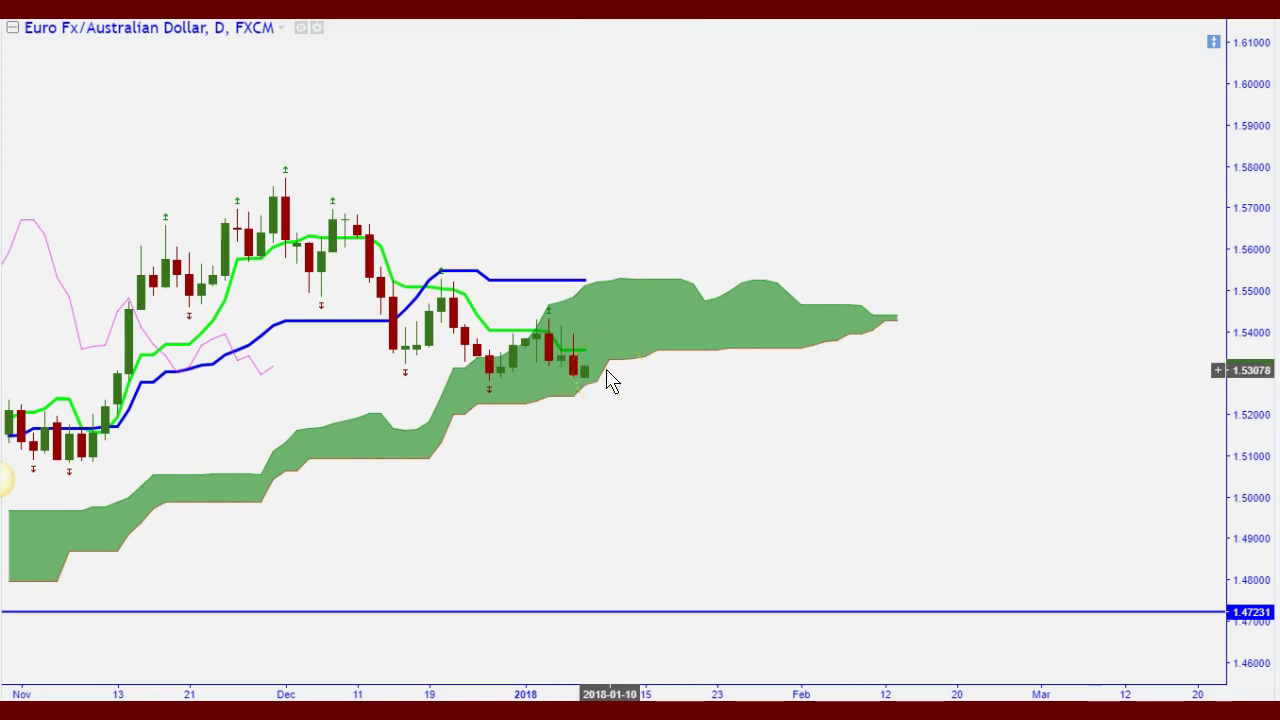
mouse_move(629, 366)
mouse_down()
mouse_move(554, 363)
mouse_move(643, 366)
mouse_up()
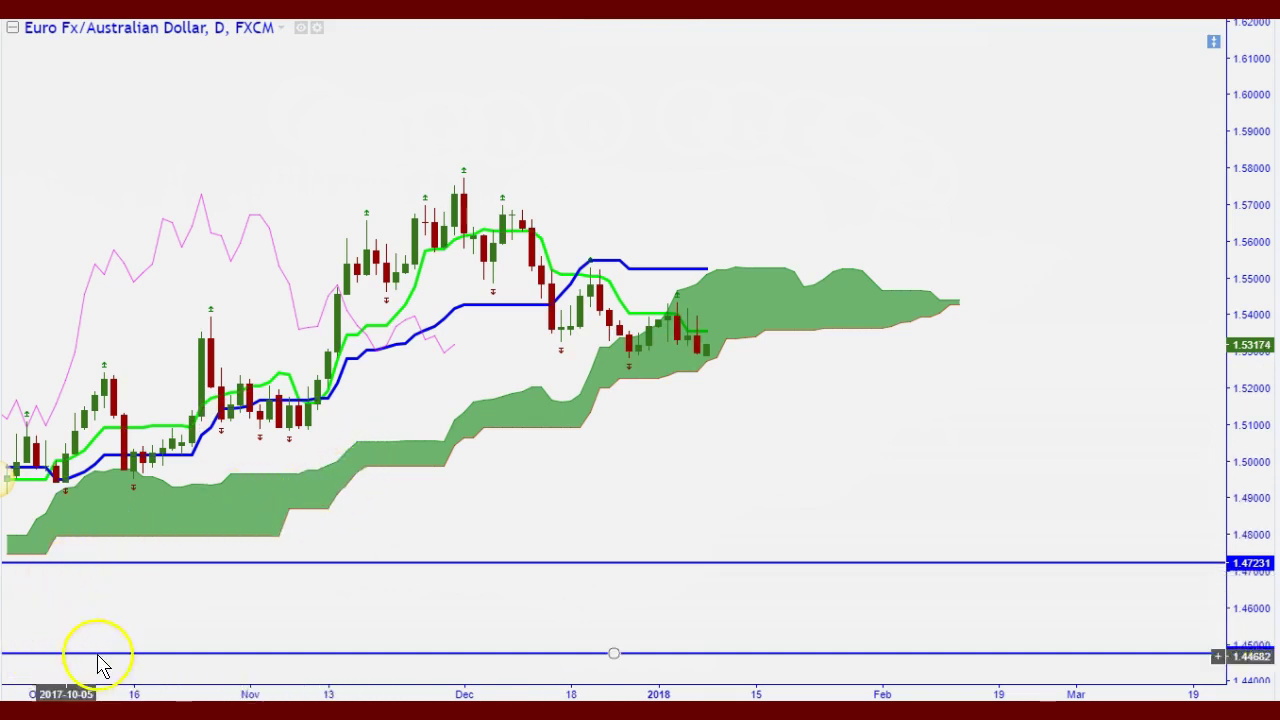
Step: Load the Euro/New Zealand Dollar daily chart from the watchlist
click(42, 656)
key(space)
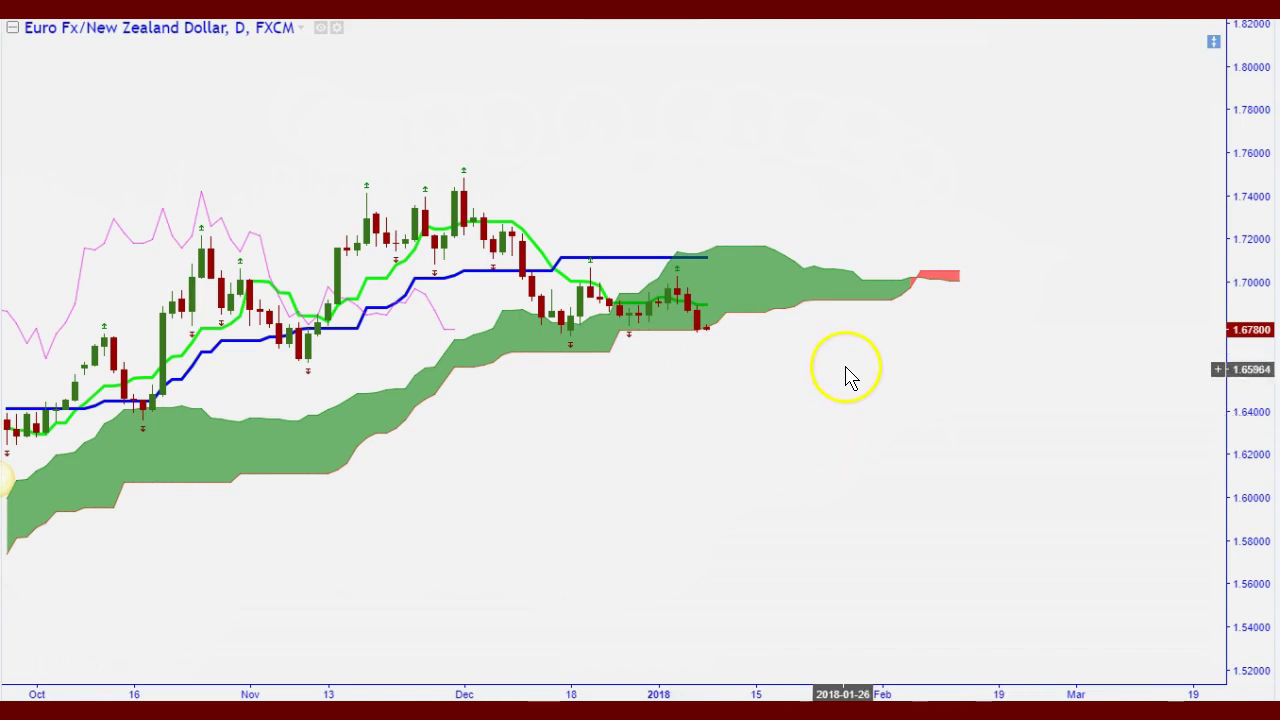
scroll(848, 371, down, 1)
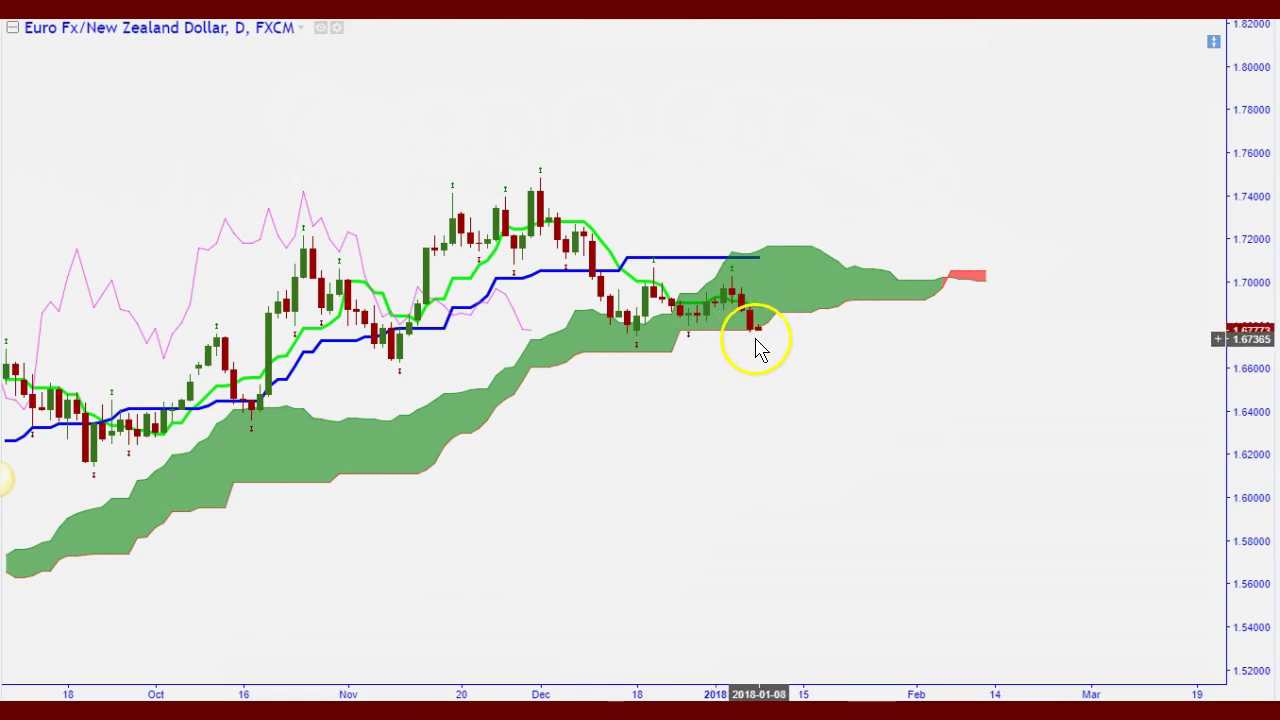
scroll(752, 340, down, 6)
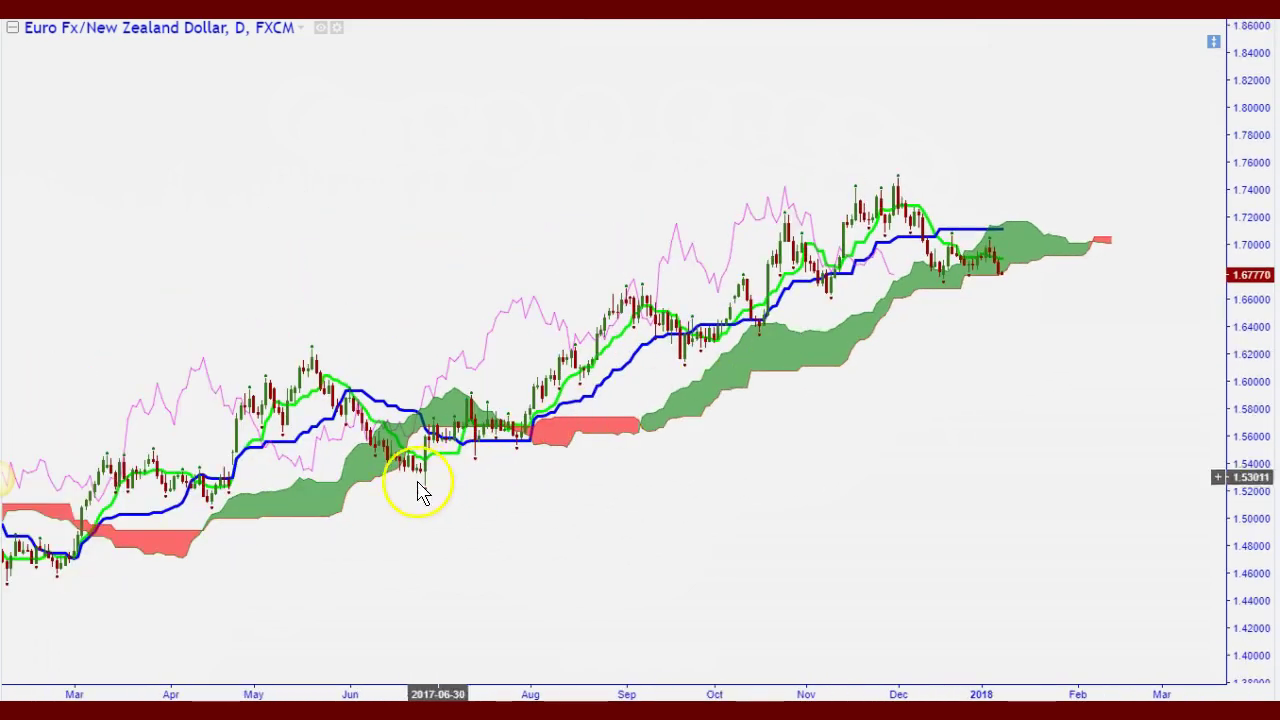
scroll(334, 509, down, 3)
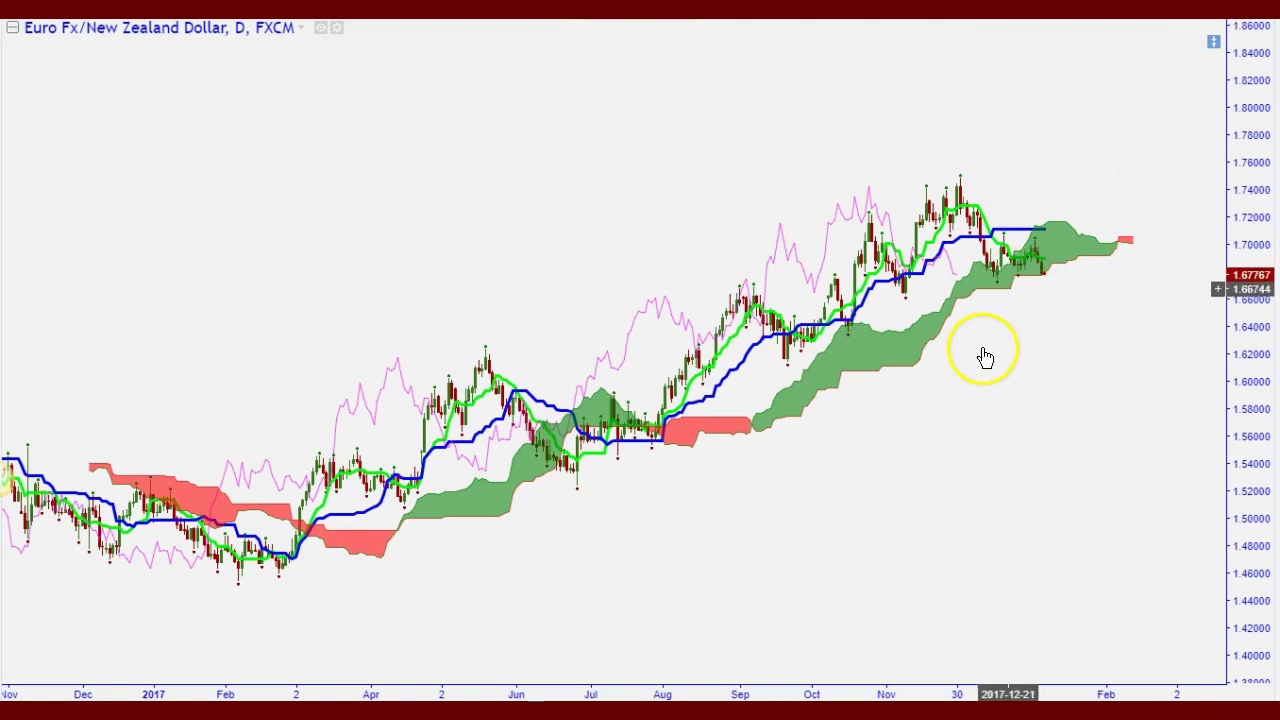
scroll(980, 357, up, 2)
drag(865, 375, 726, 371)
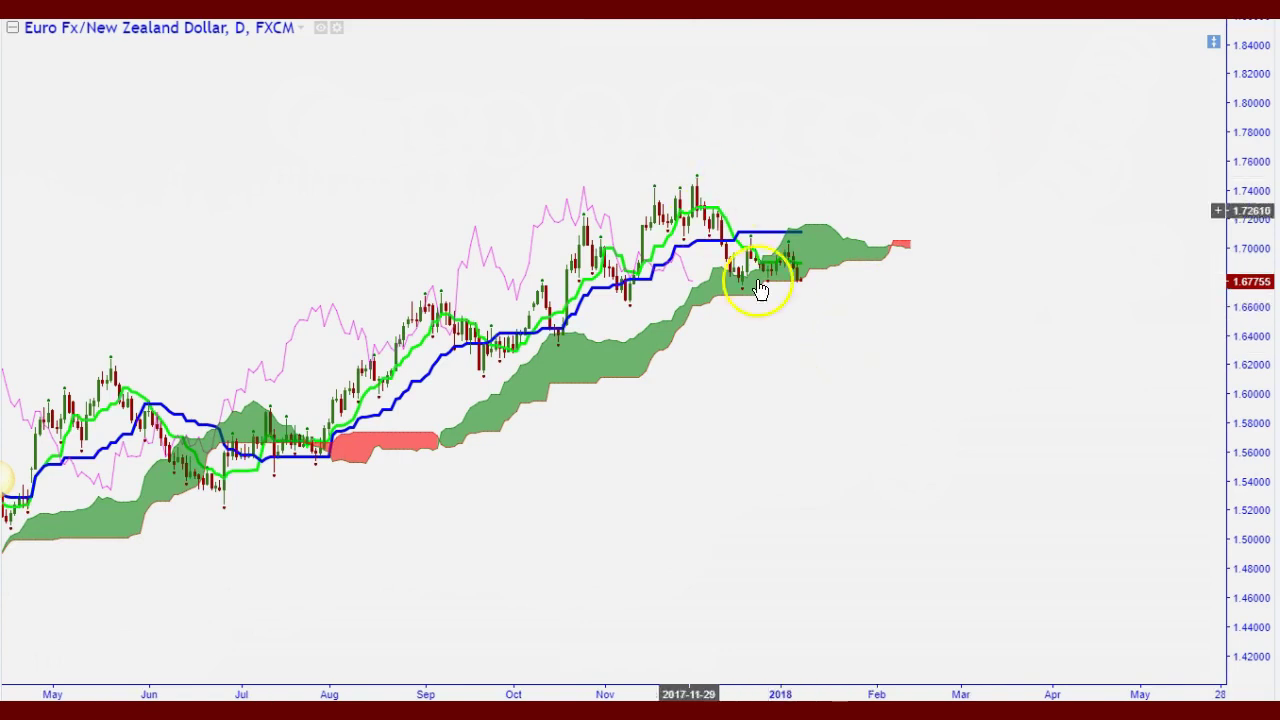
scroll(760, 280, up, 2)
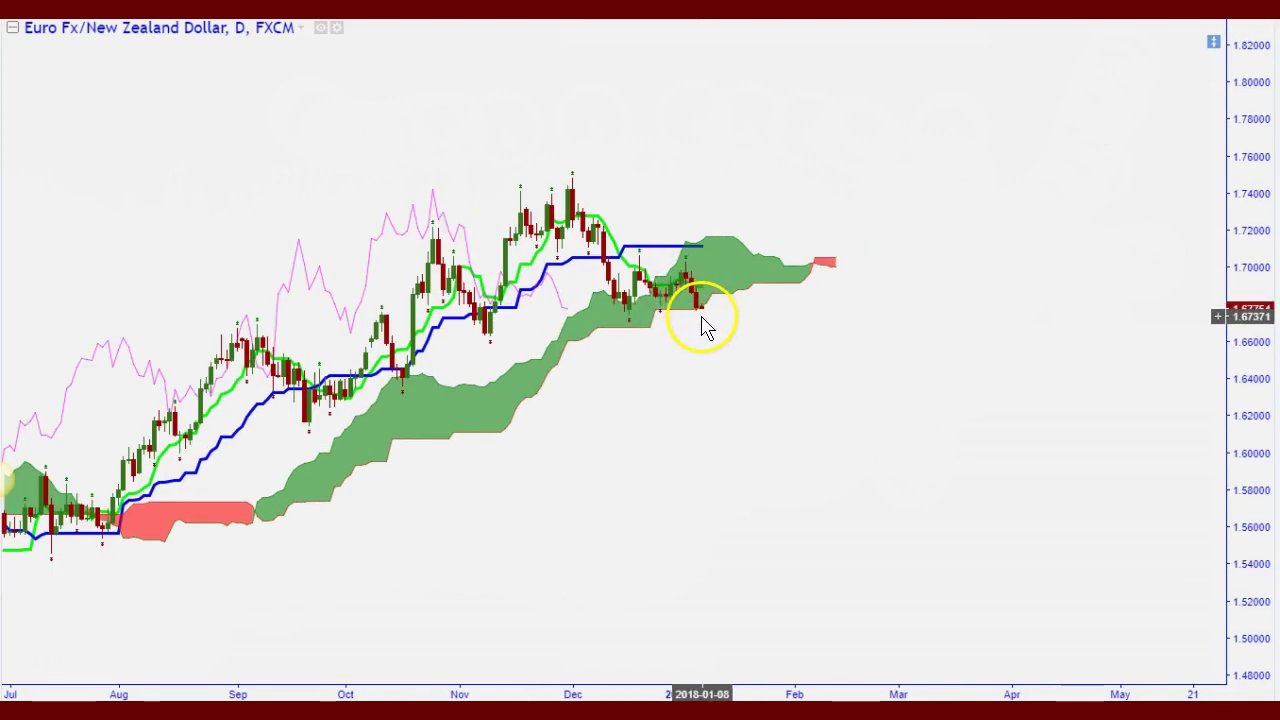
scroll(706, 333, up, 2)
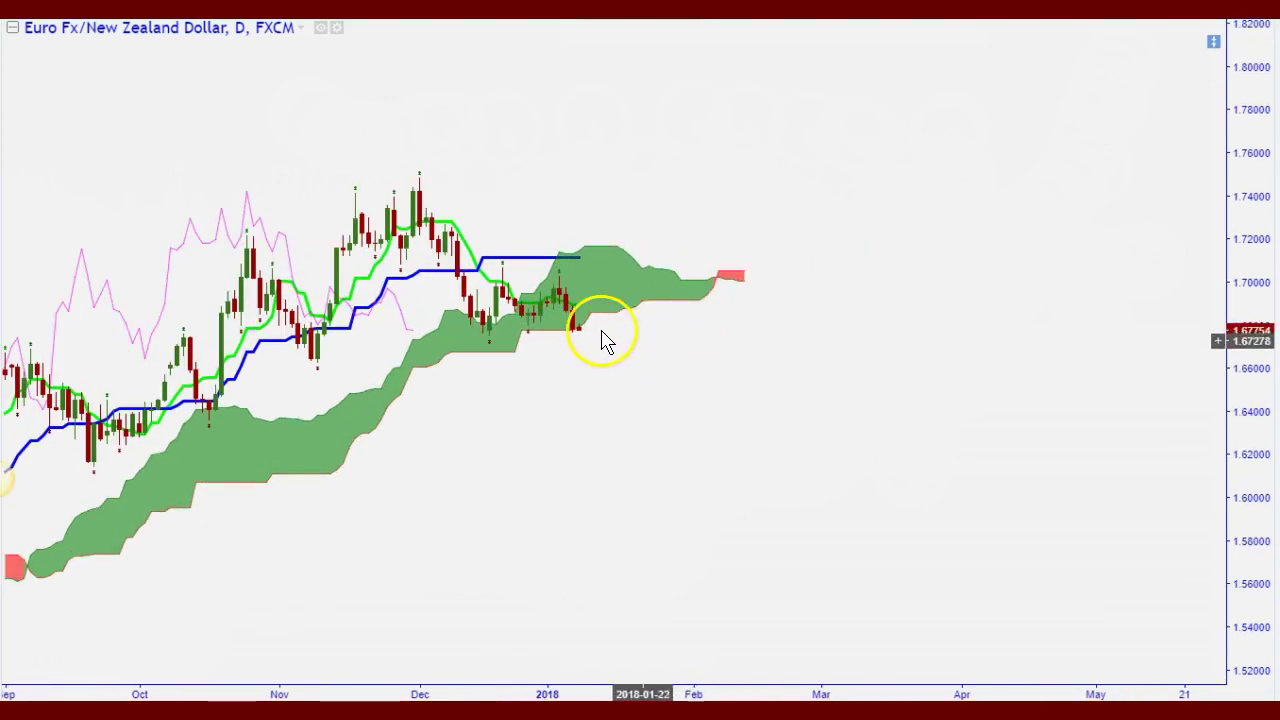
click(37, 661)
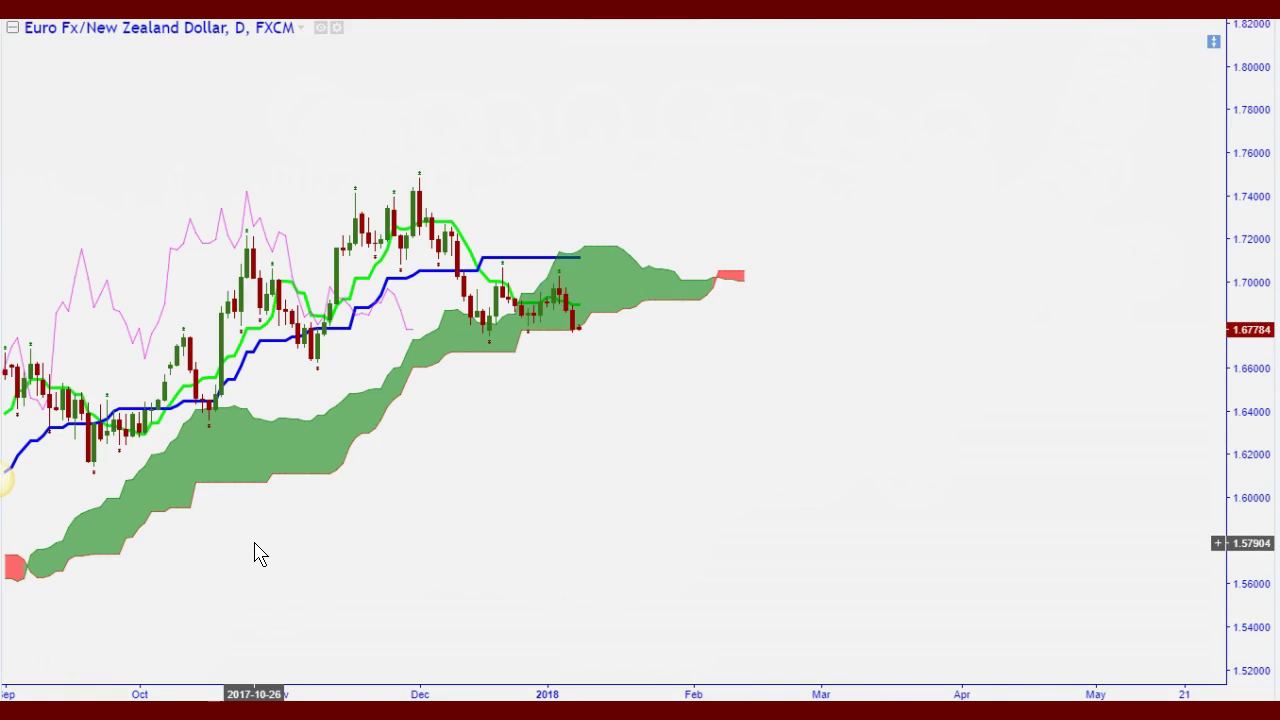